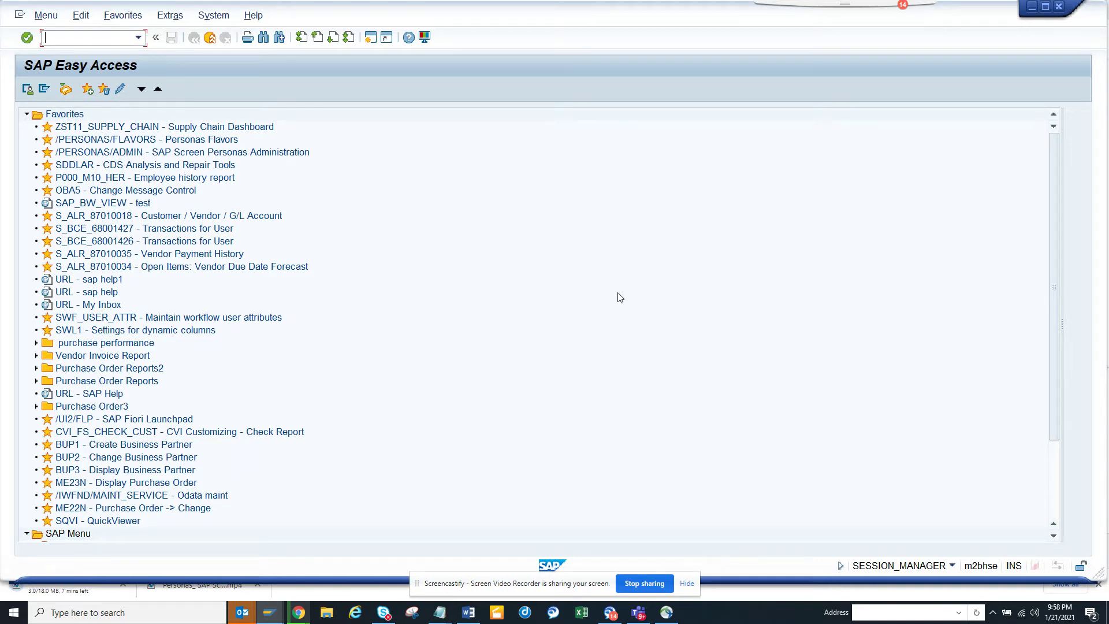
Launch ME2N and display its dynamic selections field tree.
text(me2n)
key(Return)
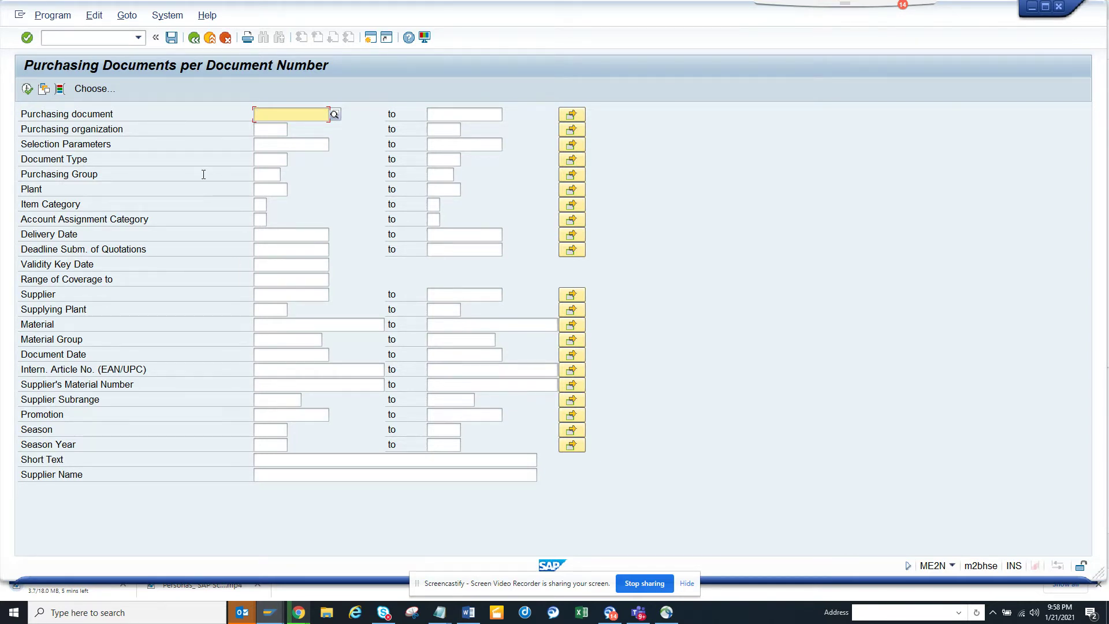
click(64, 93)
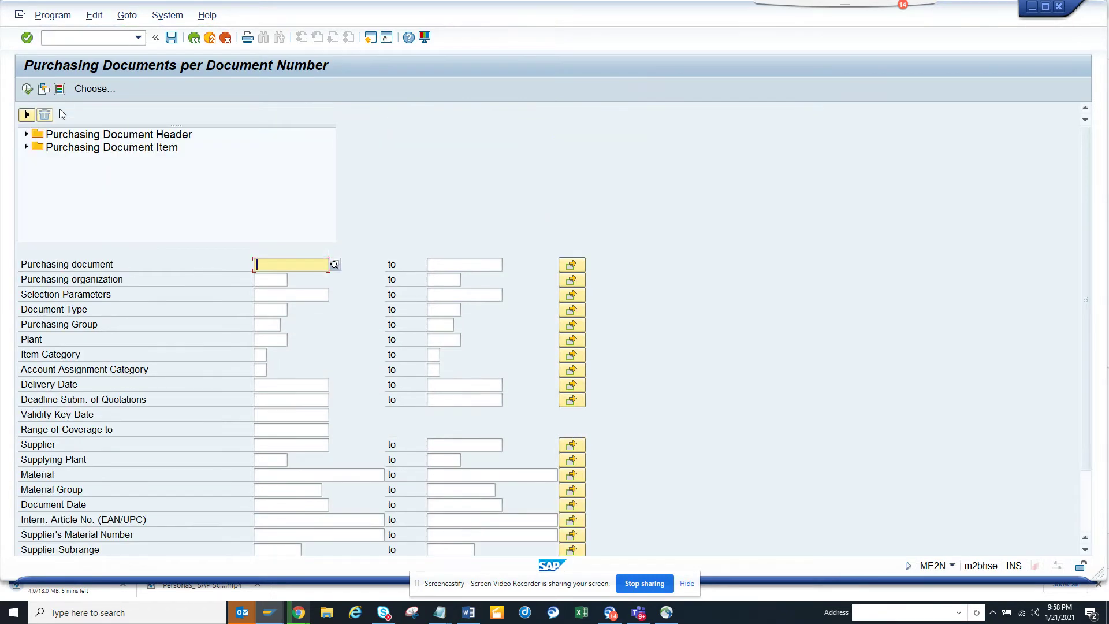
Add Release Strategy from the Purchasing Document Header as a dynamic selection and select its filter field.
click(27, 136)
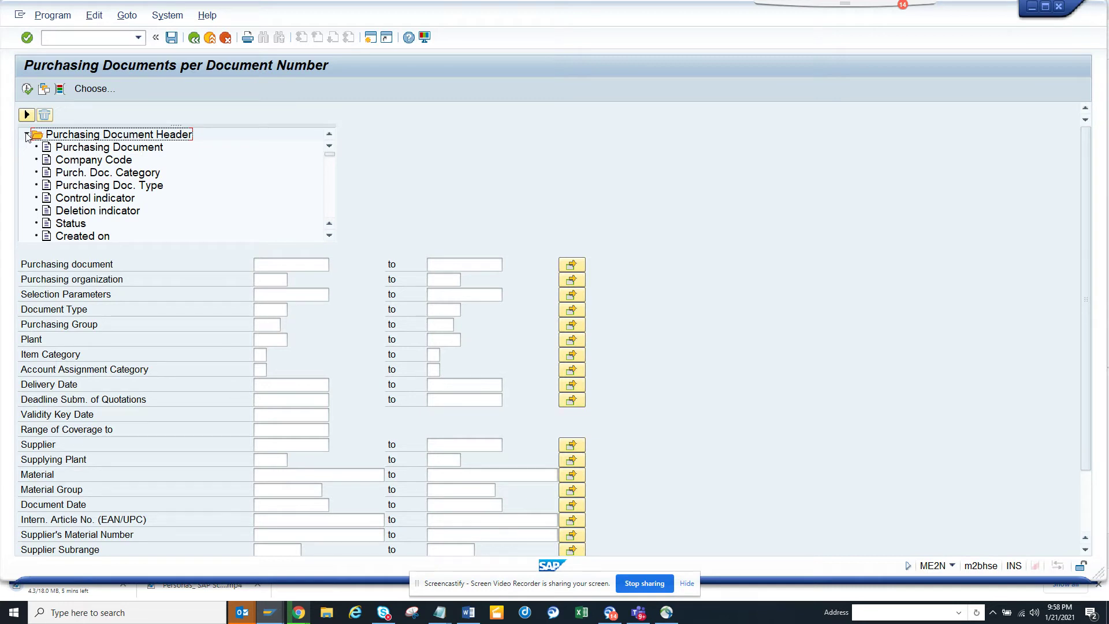
click(329, 236)
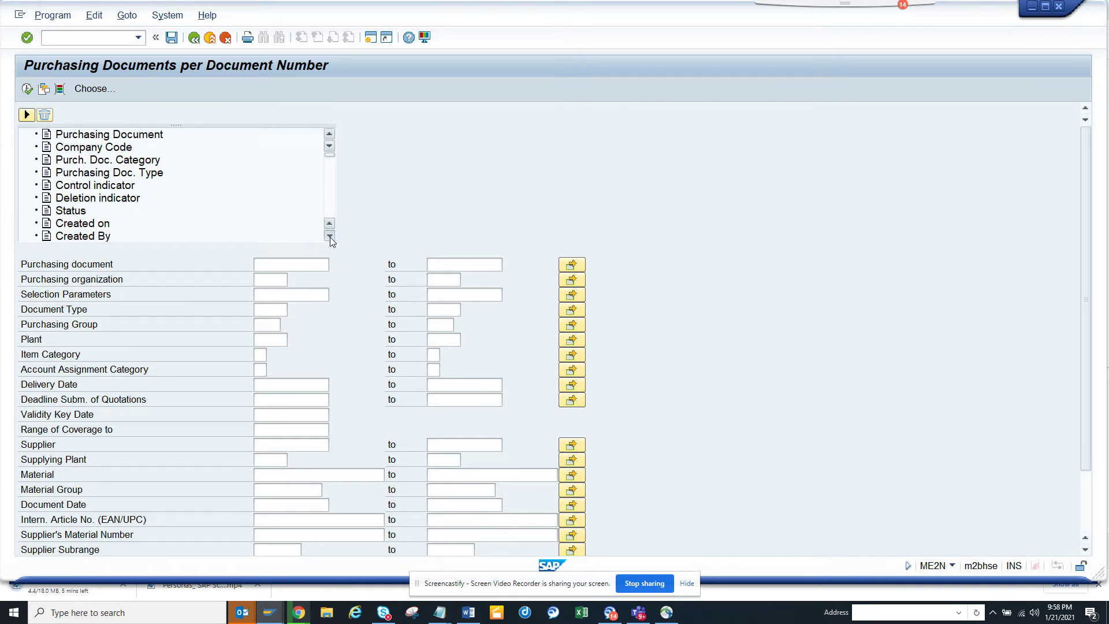
drag(330, 237, 330, 237)
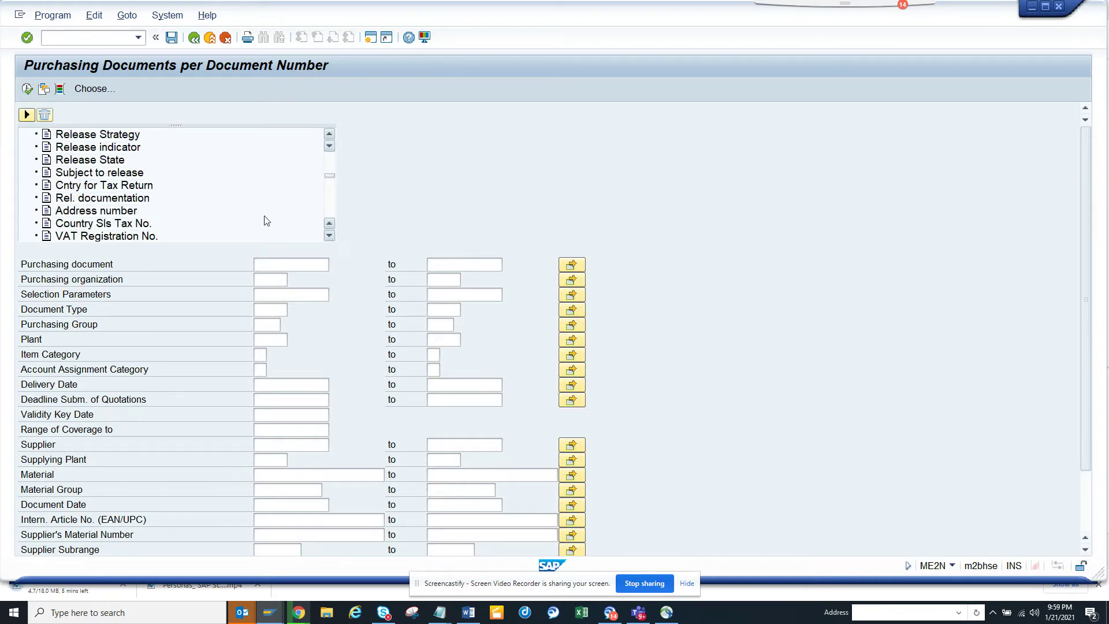
double_click(100, 135)
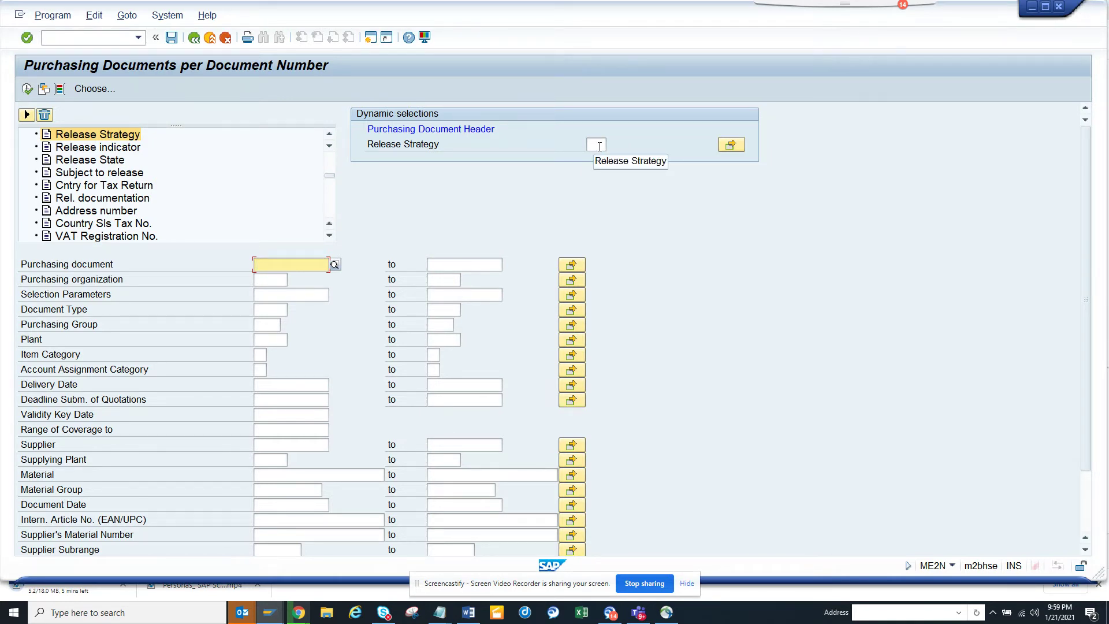
click(600, 146)
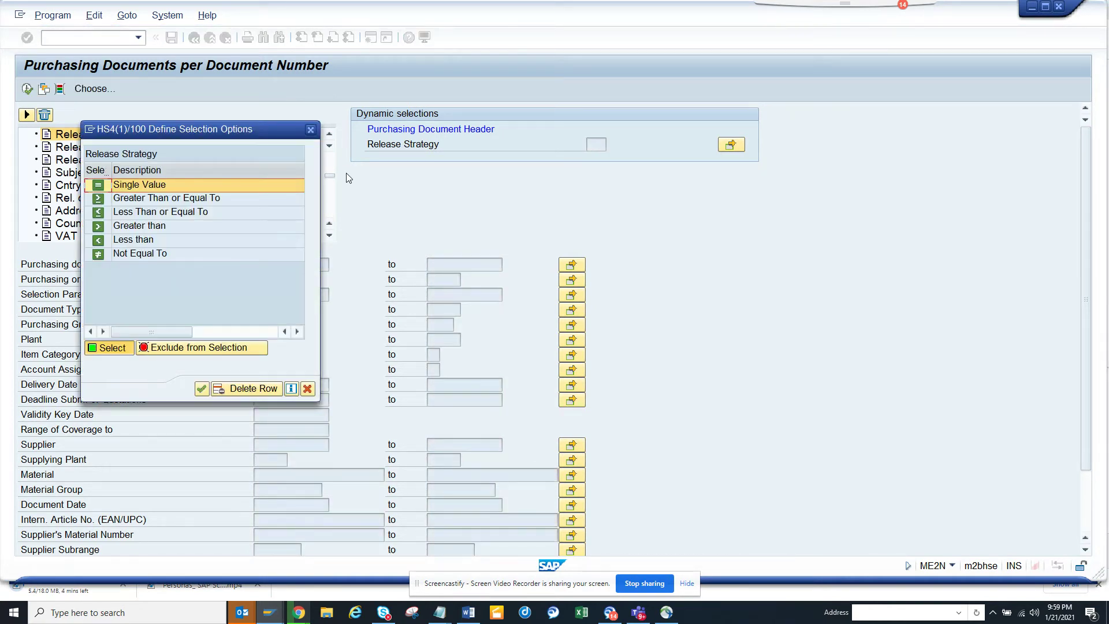
Set the Release Strategy filter to a blank single value and execute the report.
double_click(225, 187)
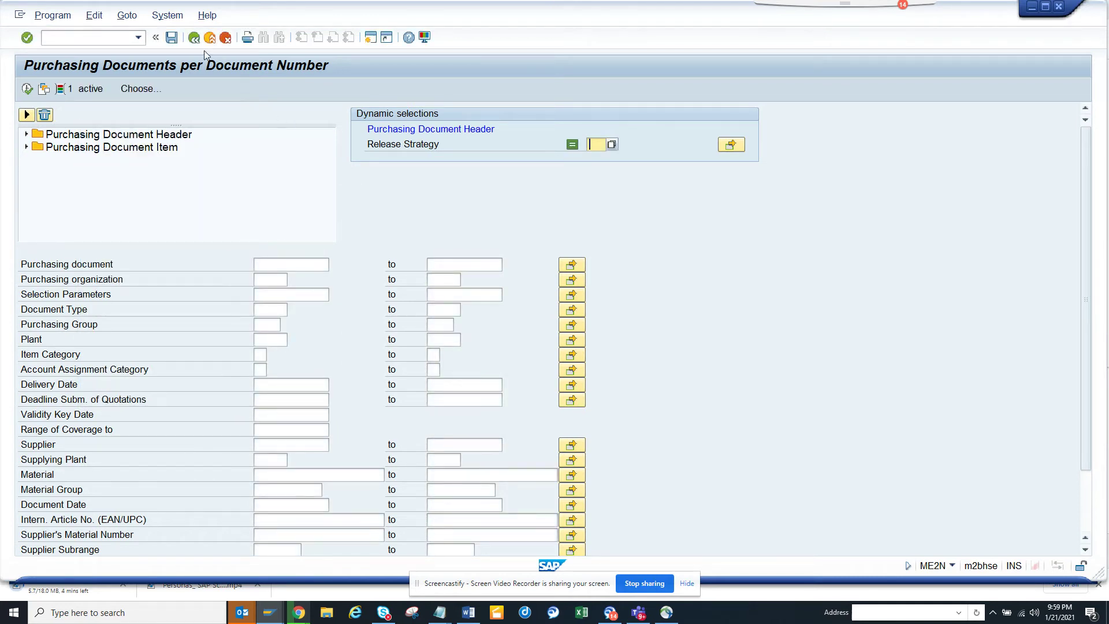
click(27, 89)
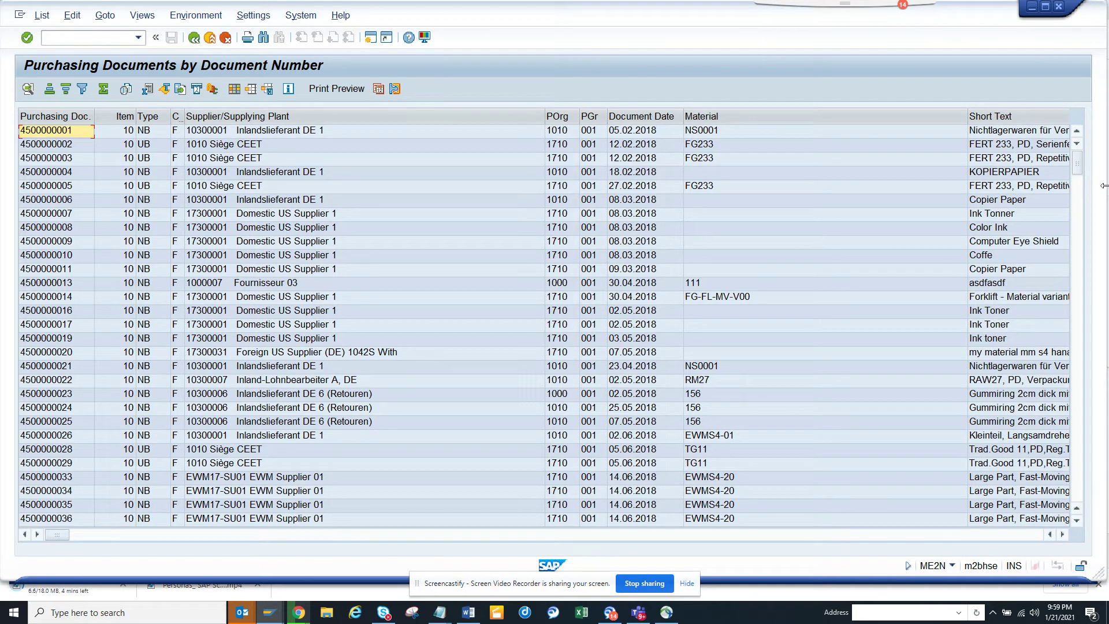
drag(1079, 164, 1077, 505)
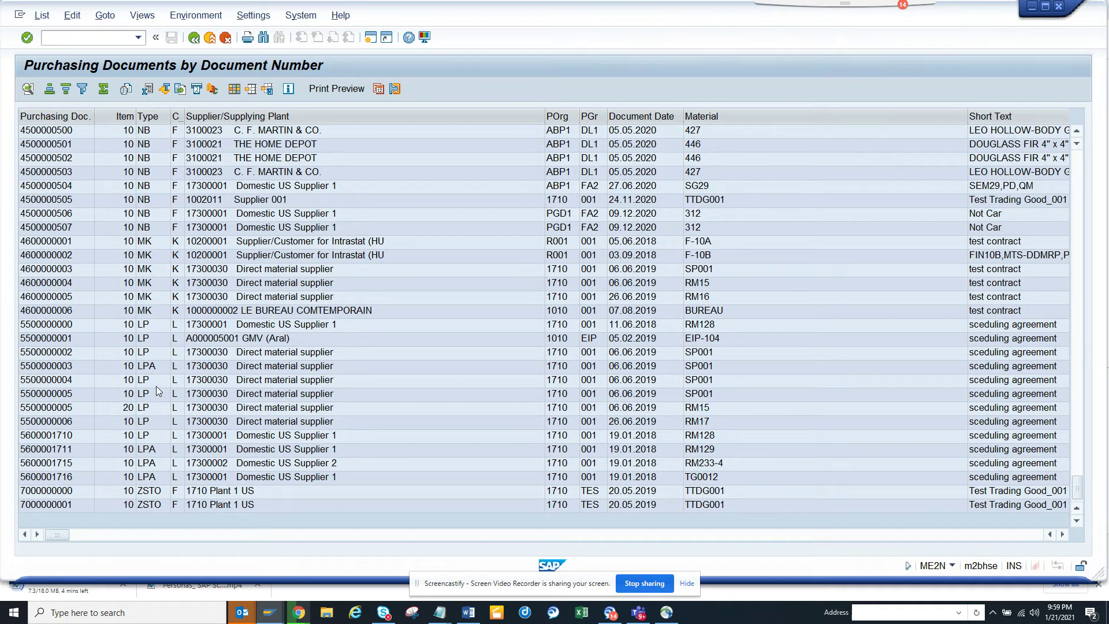
click(186, 353)
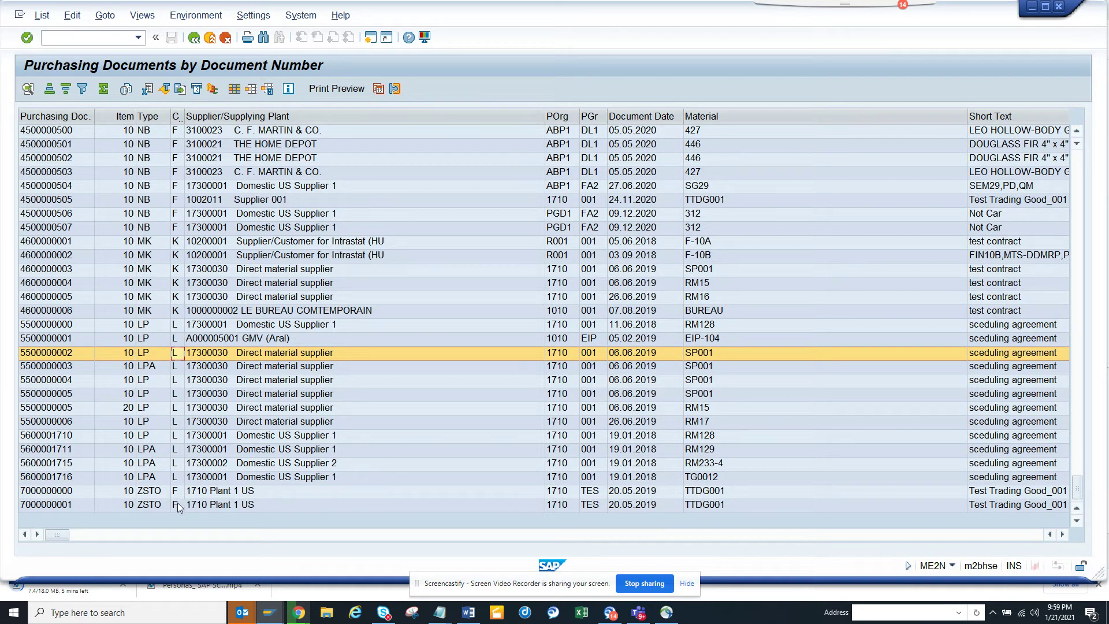
click(194, 39)
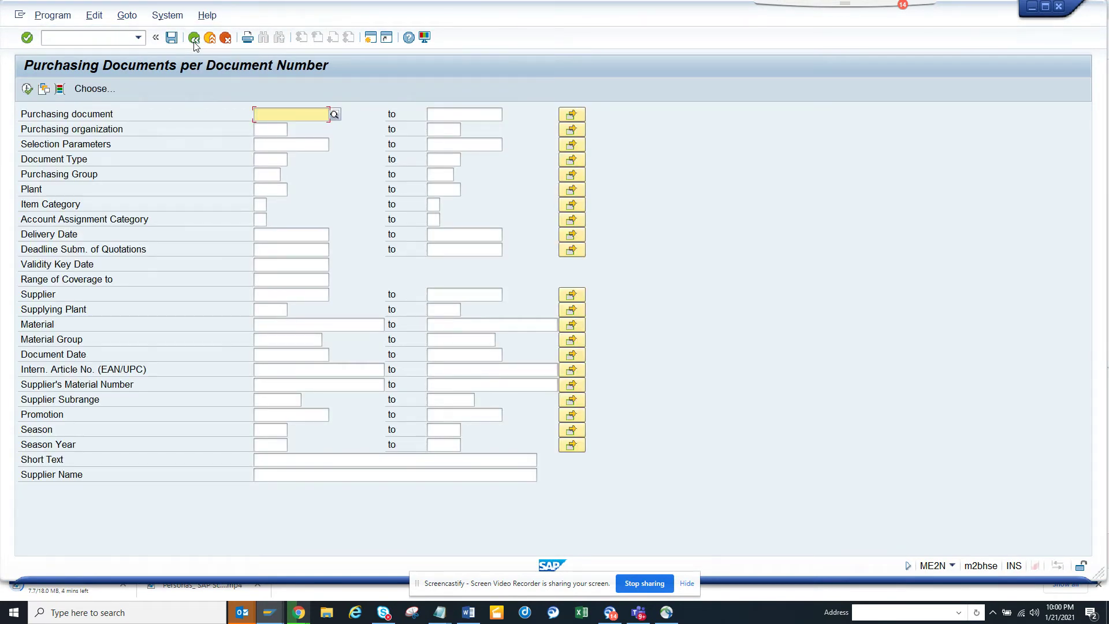
click(195, 41)
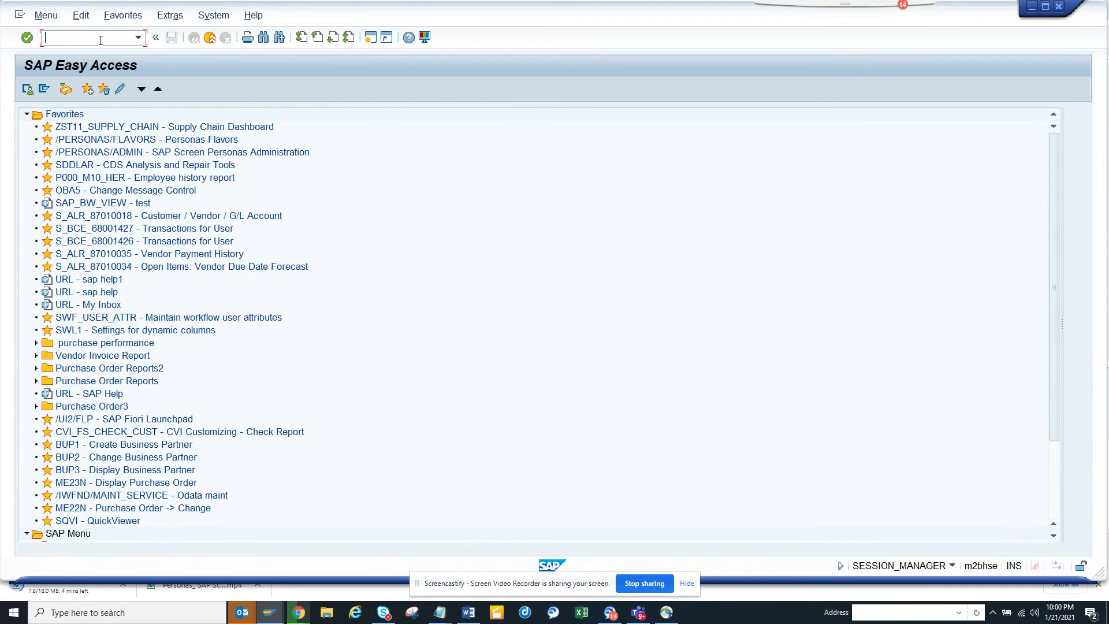
text(me2n)
key(Return)
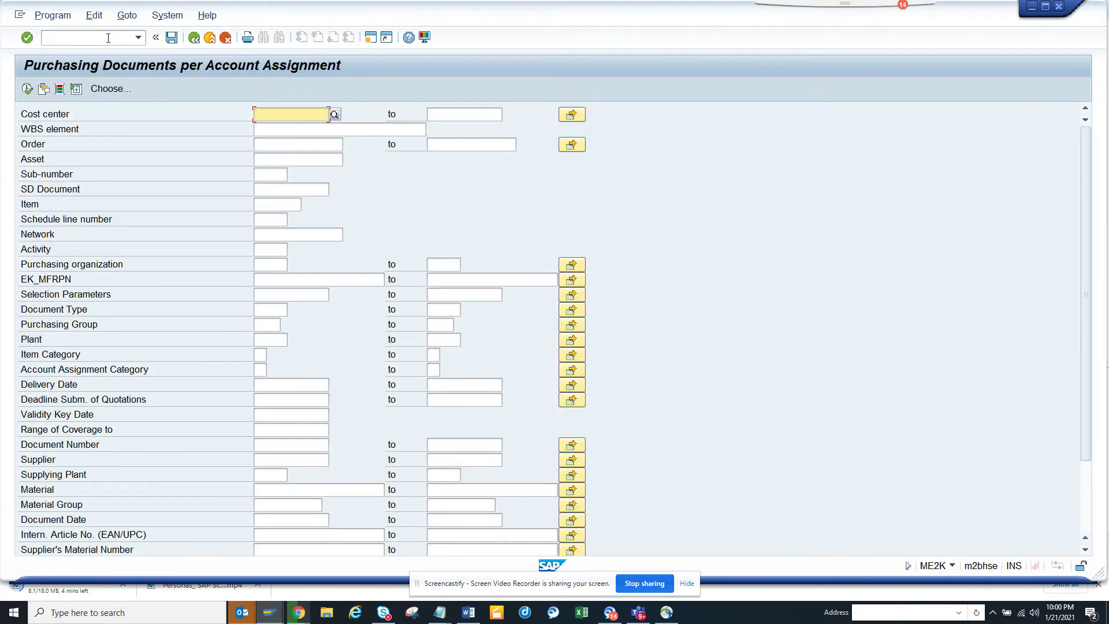
click(194, 38)
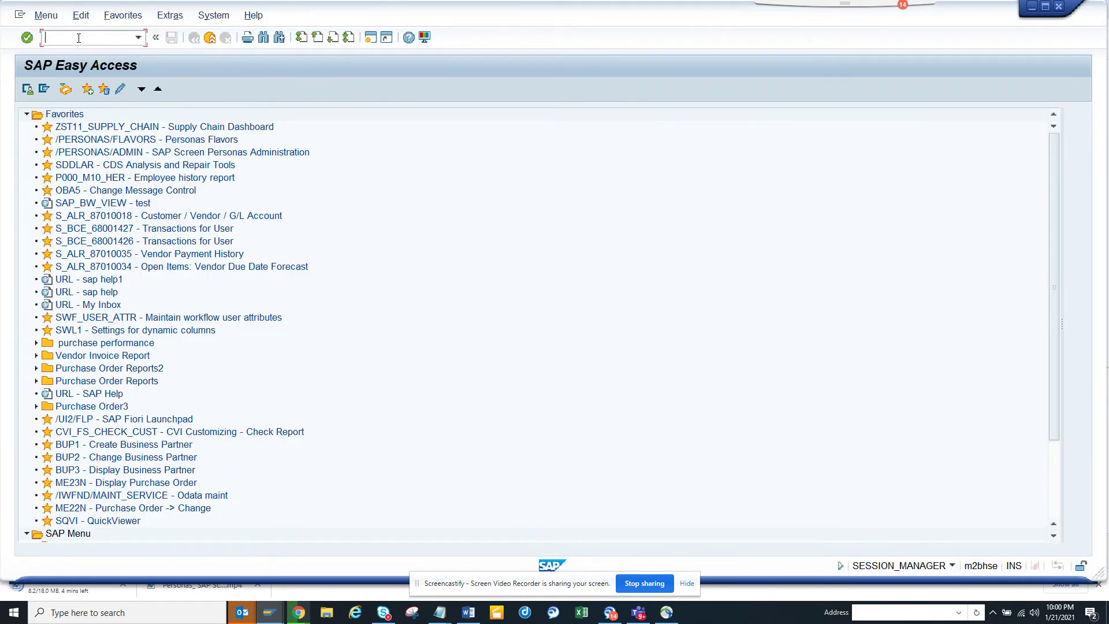
text(me2k)
key(Return)
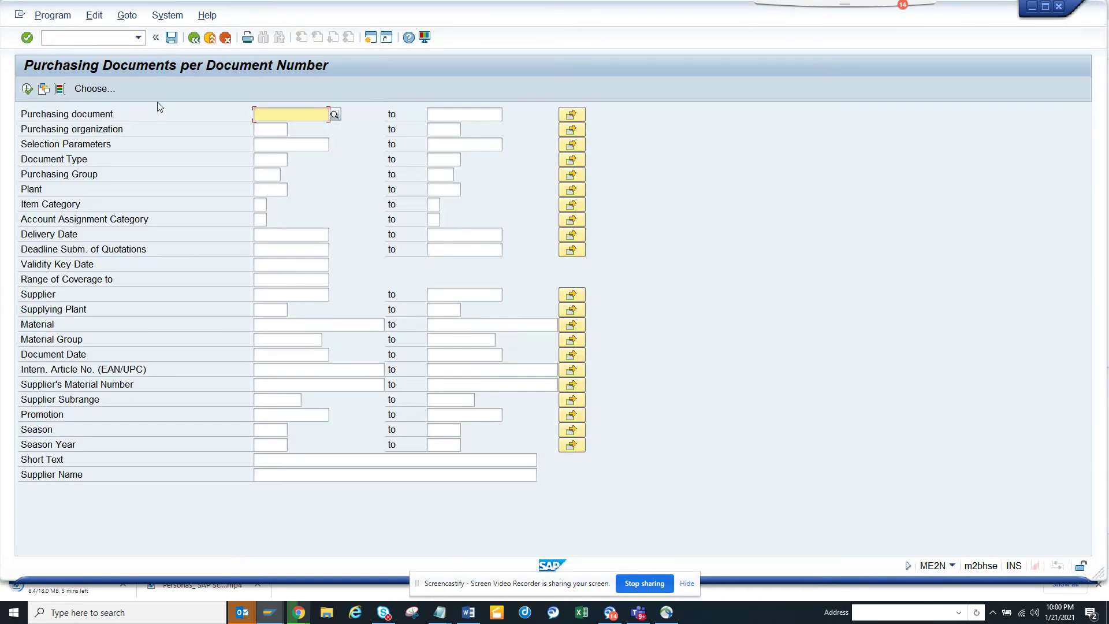
Re-add Release Strategy under Purchasing Document Header as a blank single-value dynamic selection.
click(60, 89)
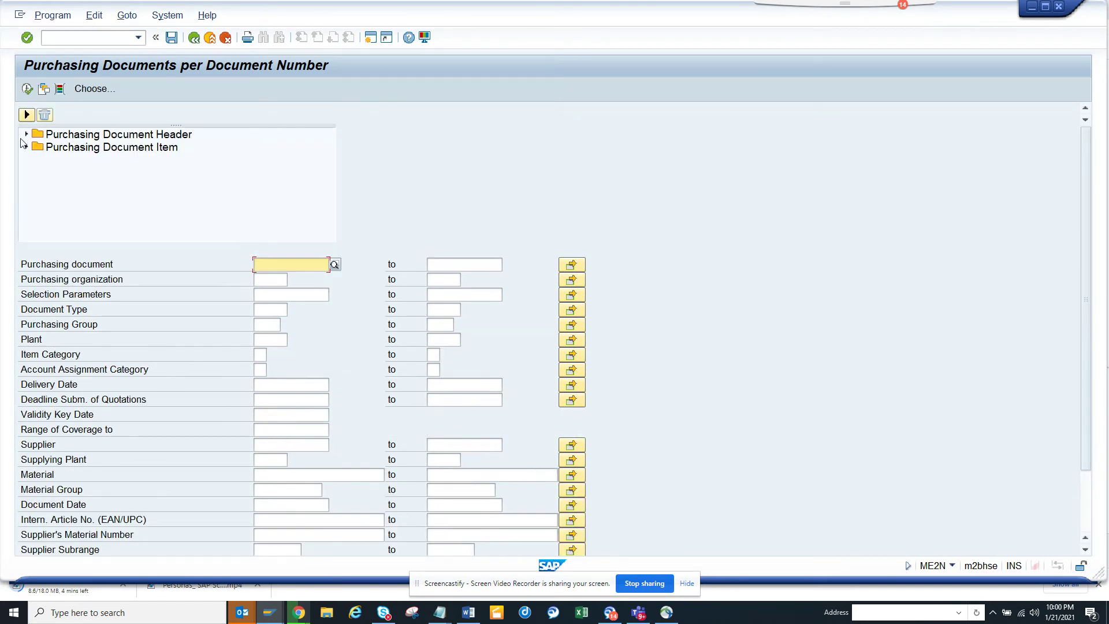
click(26, 134)
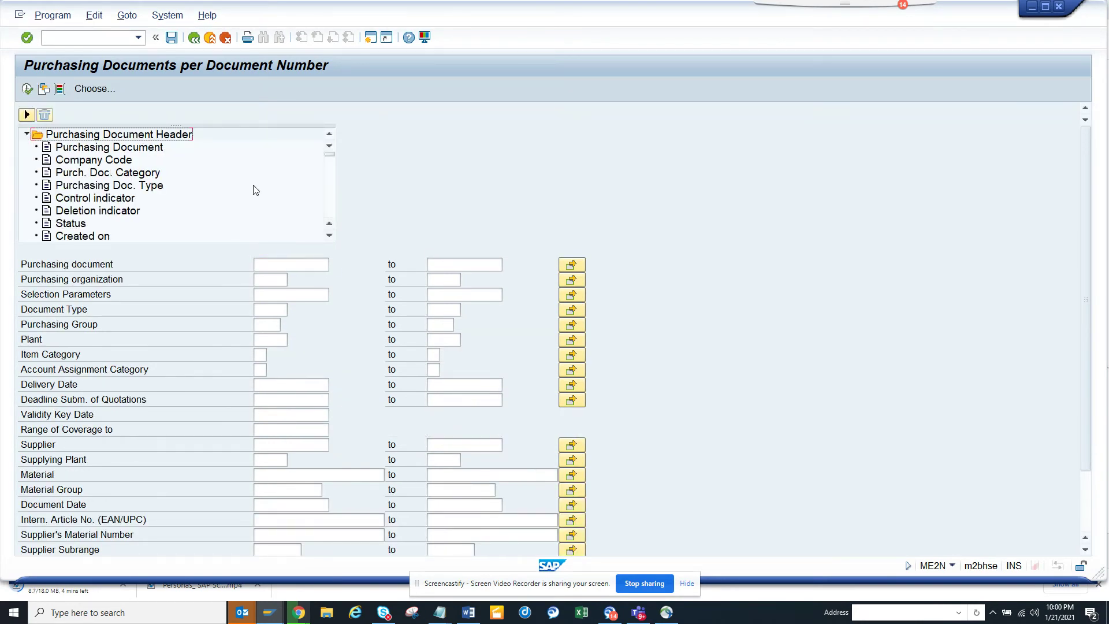
click(330, 236)
click(329, 236)
click(329, 236)
click(329, 236)
click(329, 236)
click(329, 236)
drag(329, 236, 330, 237)
double_click(132, 200)
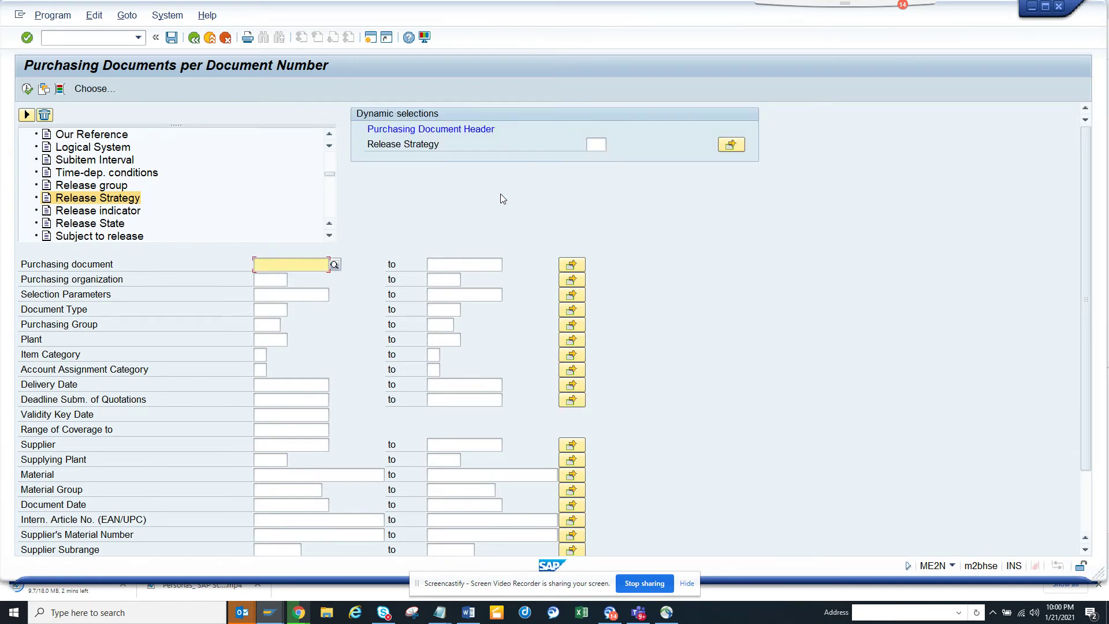
click(591, 145)
double_click(592, 146)
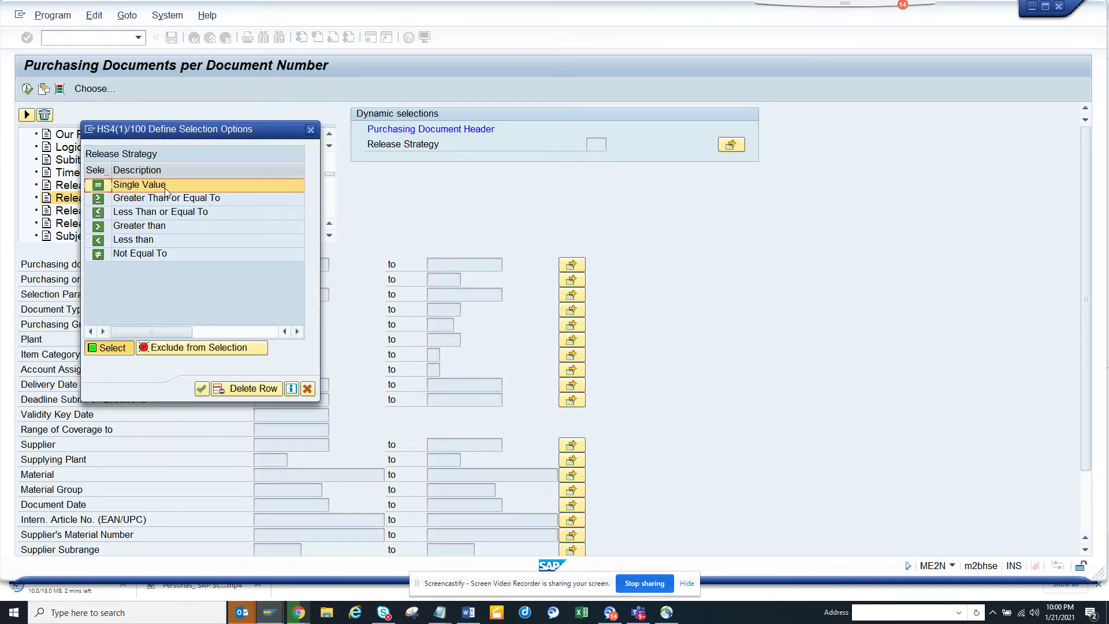
double_click(168, 185)
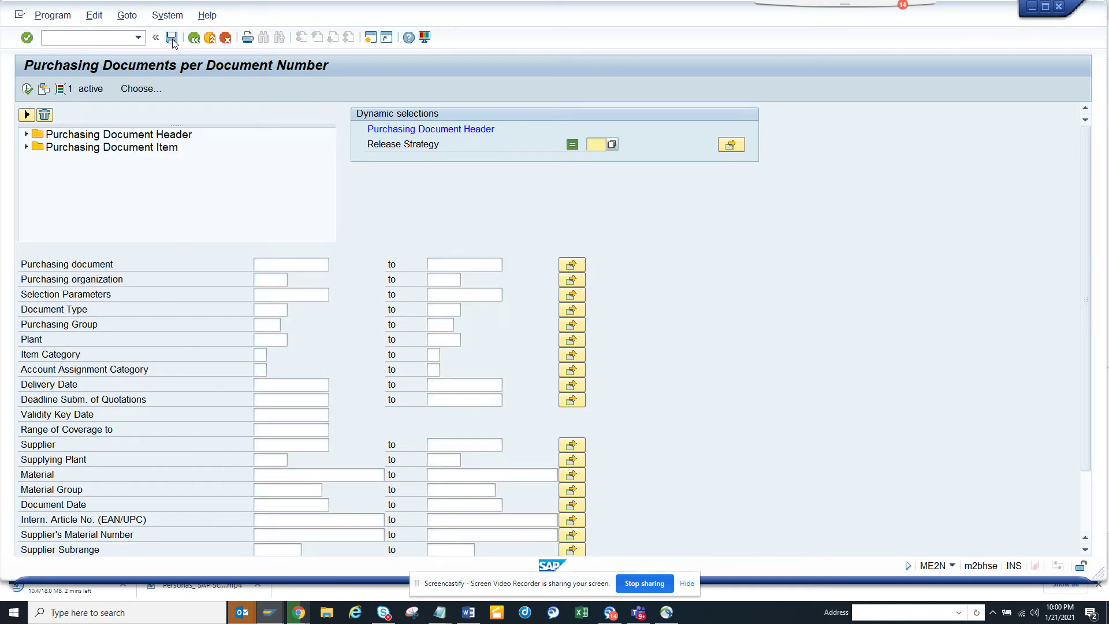
Save the selections as variant 'test' with description 'test' and return to the main menu.
click(171, 38)
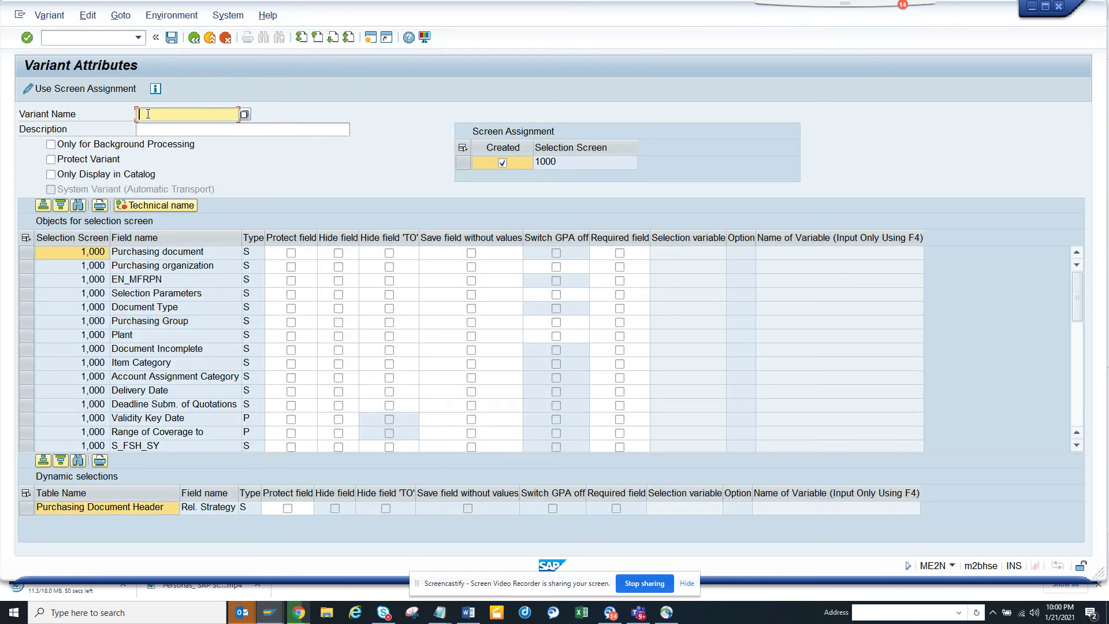
text(test)
key(Tab)
text(tet)
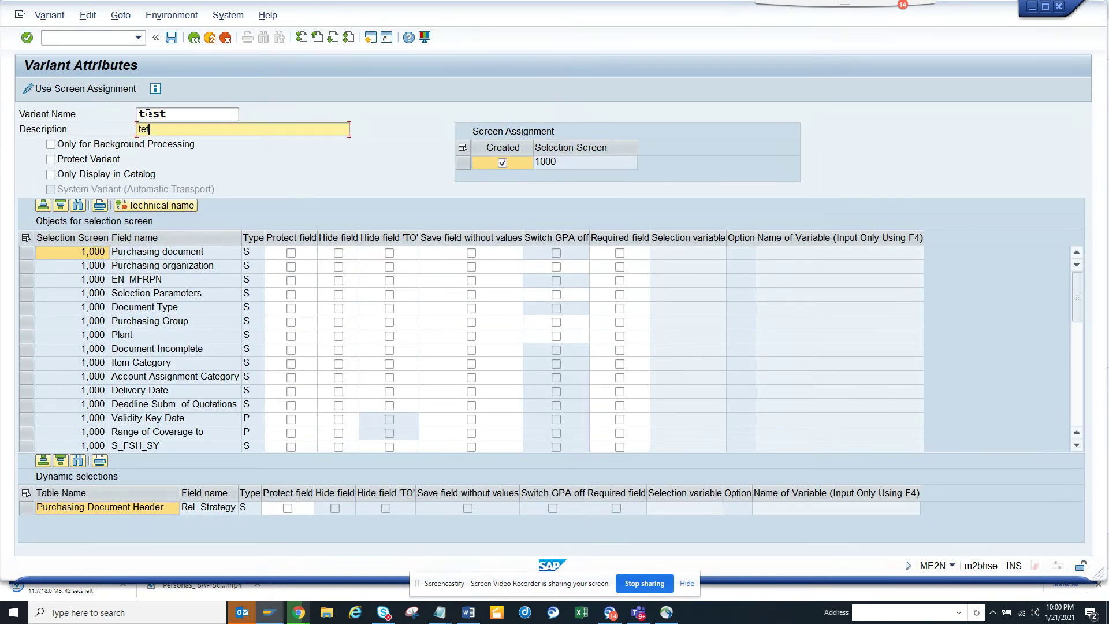
key(BackSpace)
text(st)
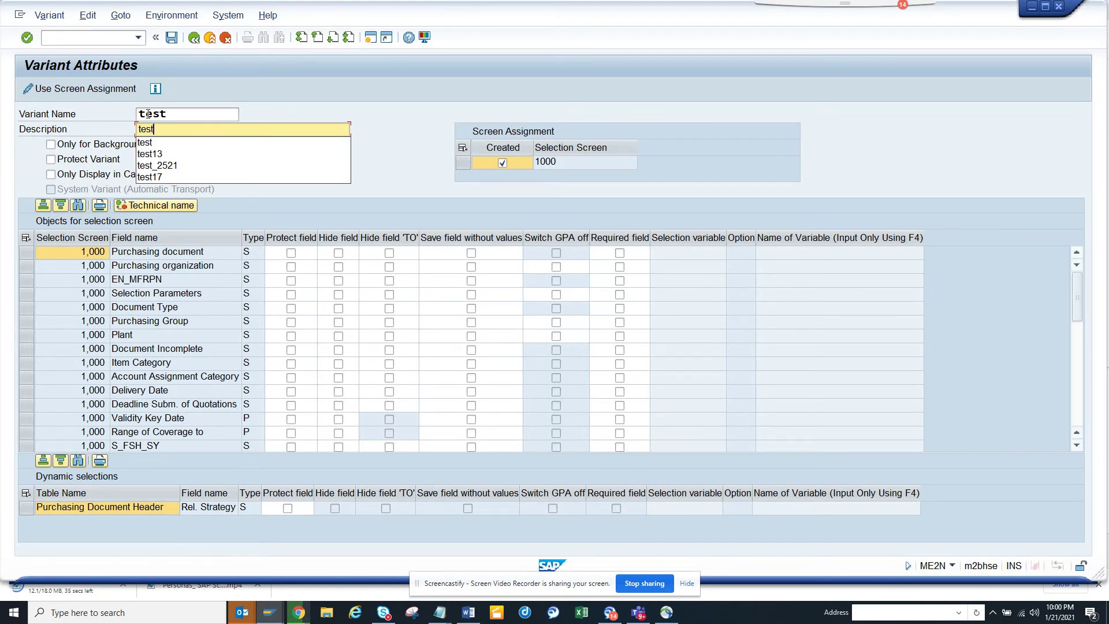
click(174, 38)
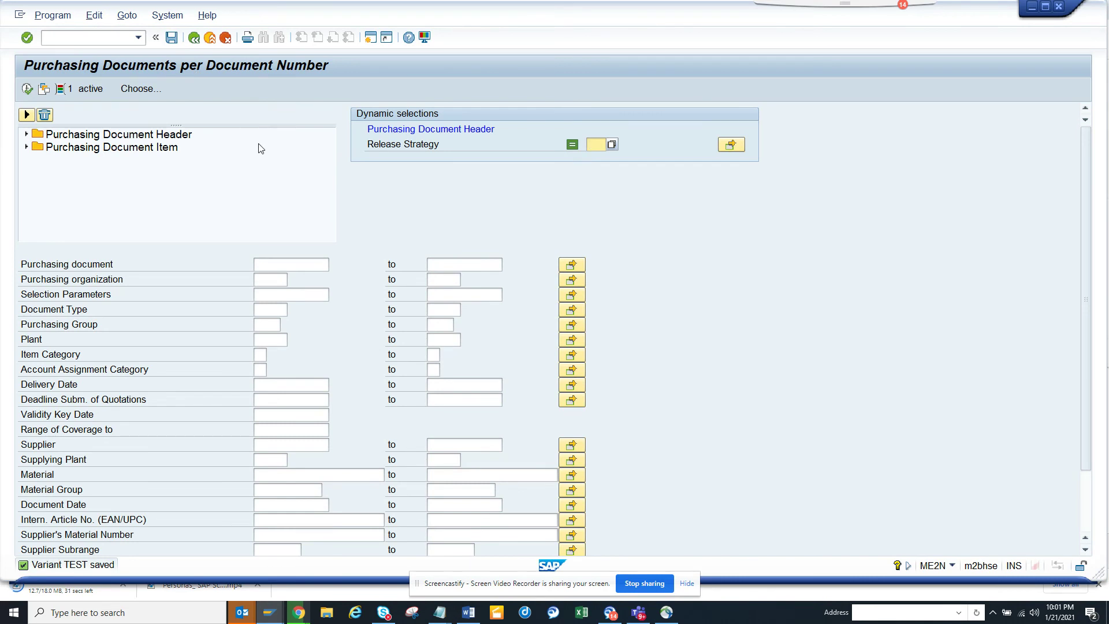
click(195, 38)
Relaunch ME2N from the command history, load variant TEST, and show its dynamic selections.
click(138, 38)
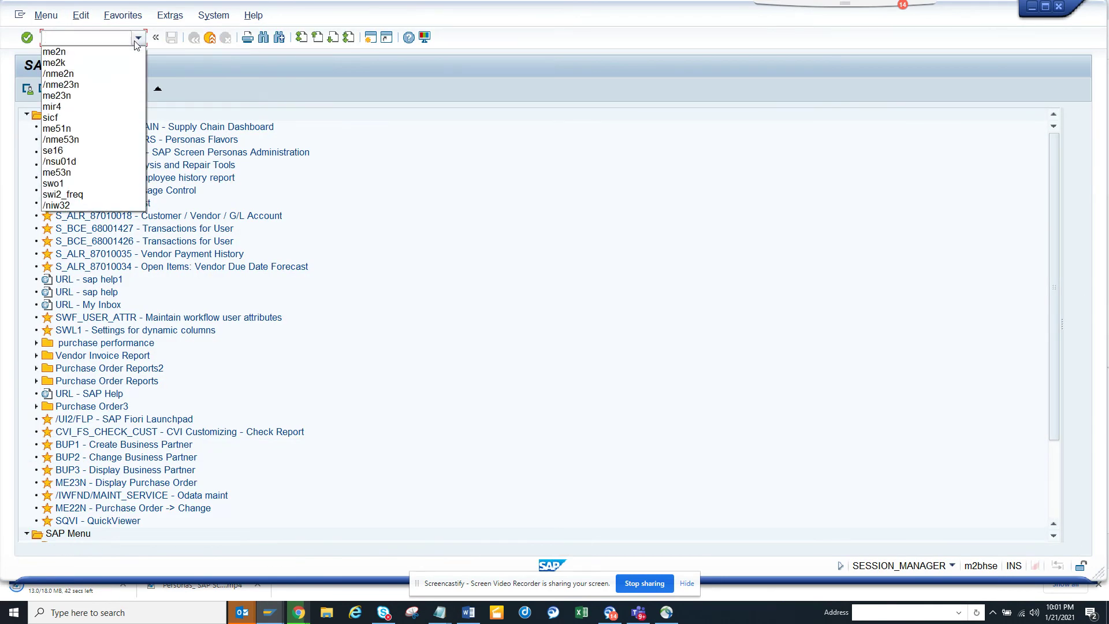
click(108, 52)
key(Return)
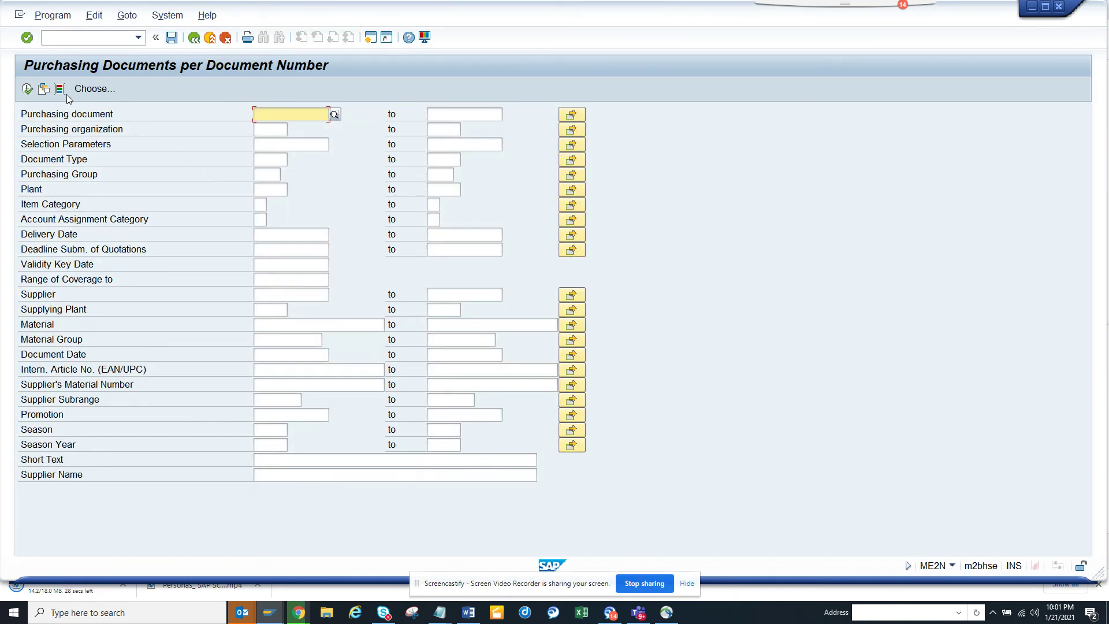
click(44, 91)
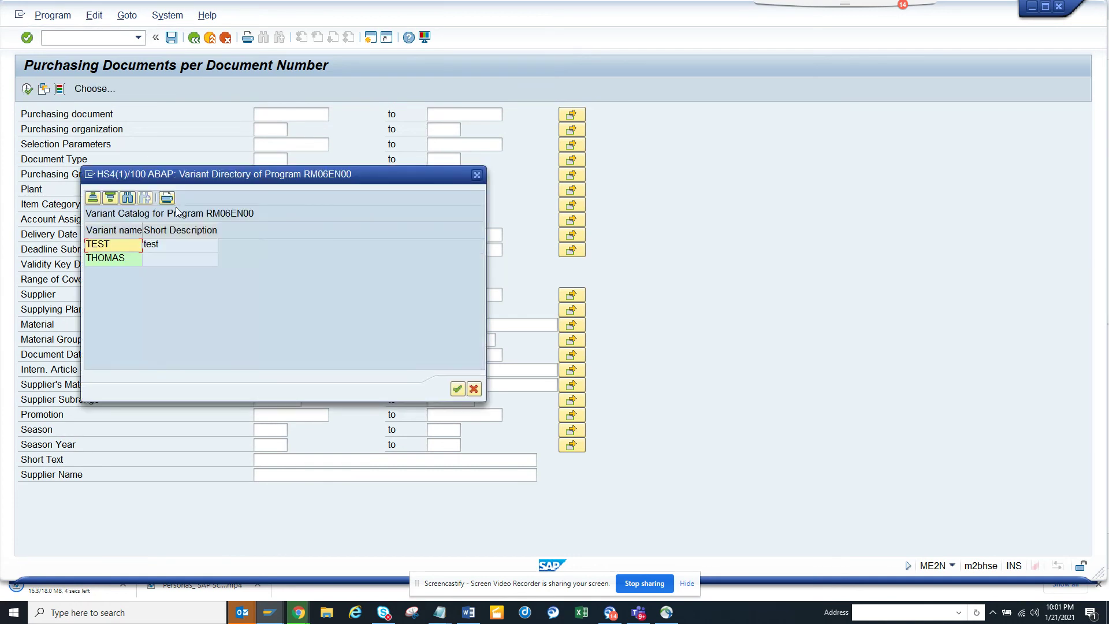
double_click(154, 242)
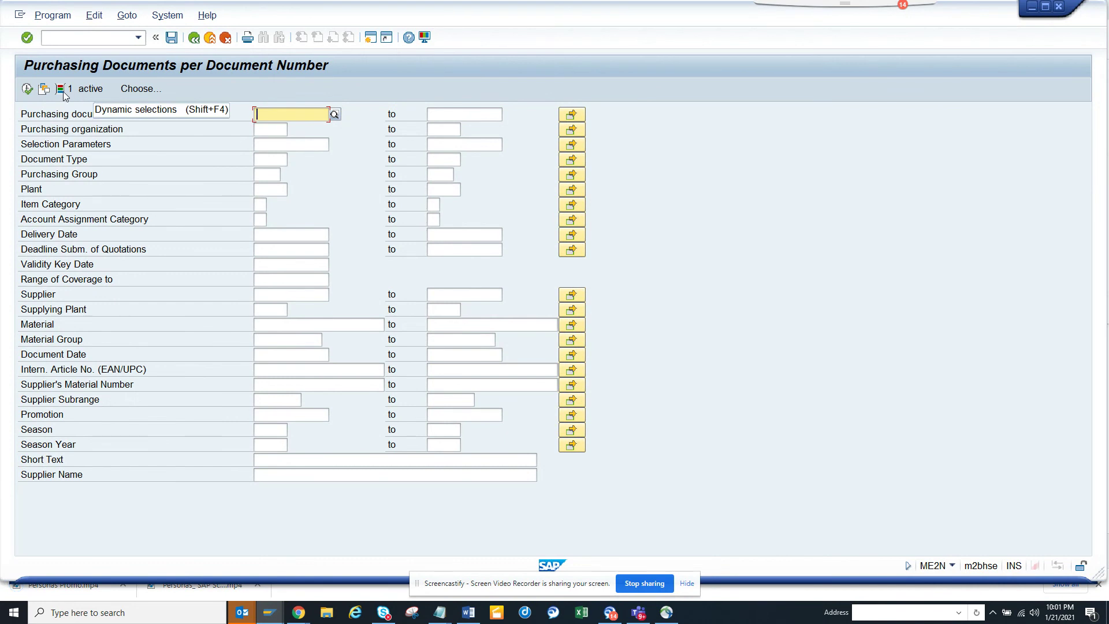
click(64, 91)
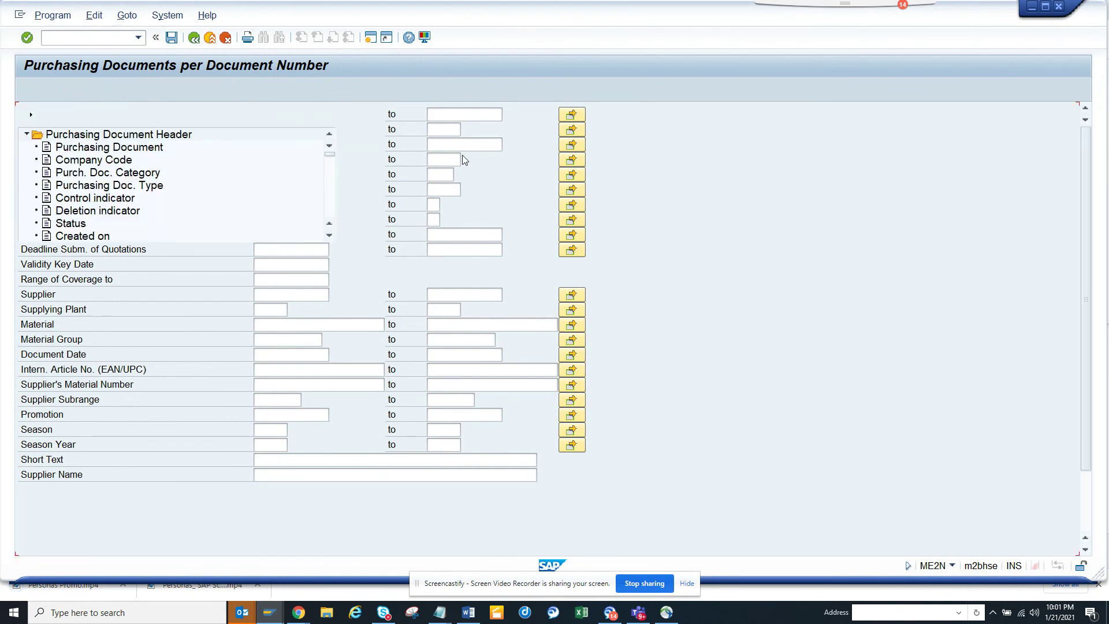